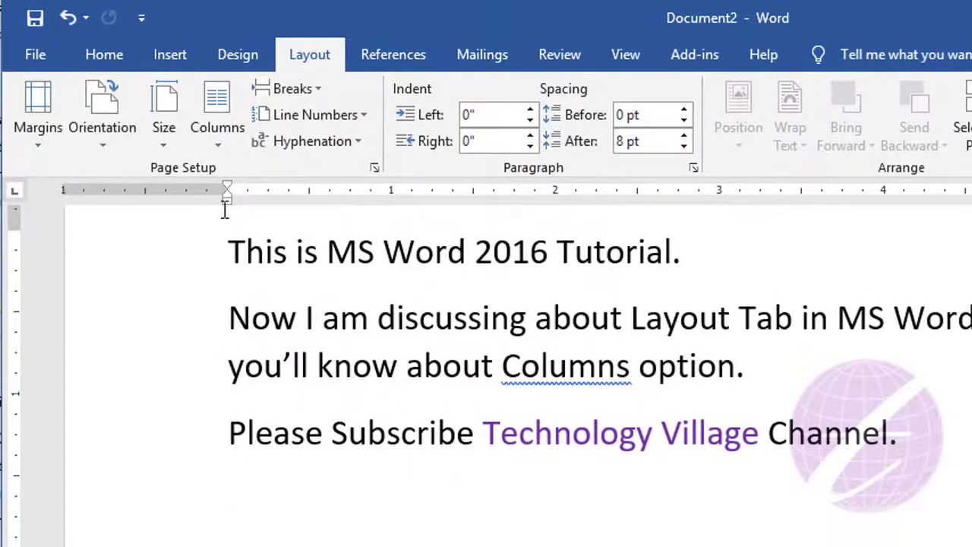
Apply the Two-column preset from Layout > Columns to the tutorial text.
{"action": "left_click", "coordinate": [230, 145]}
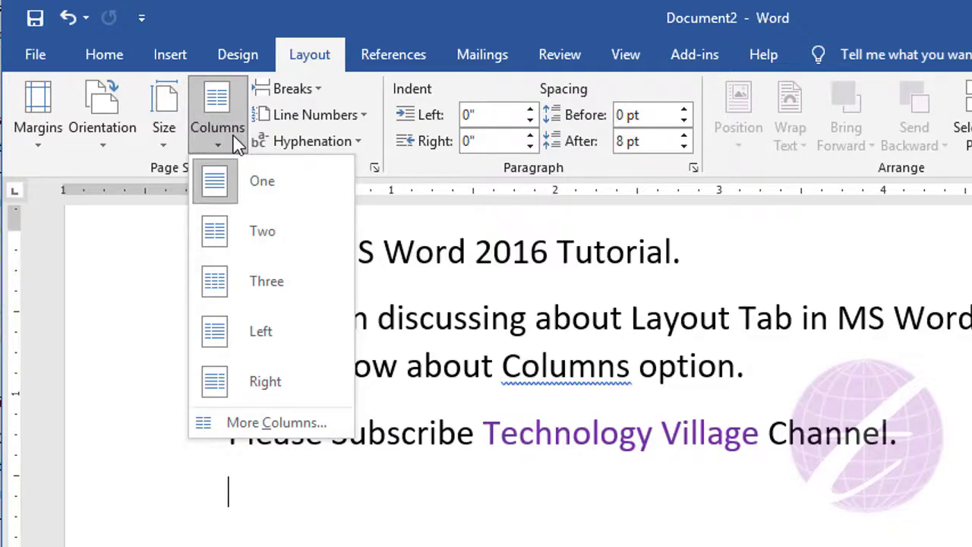
{"action": "left_click", "coordinate": [279, 231]}
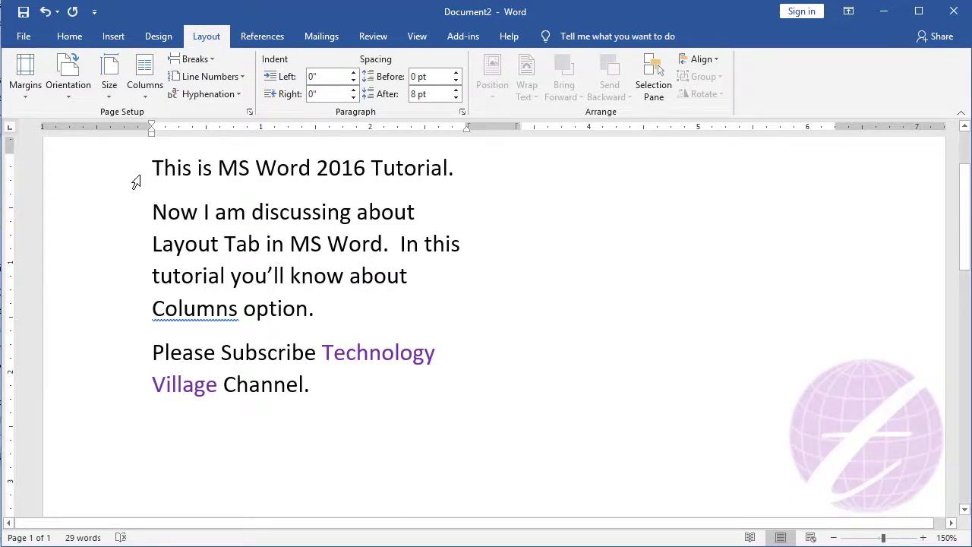
Copy the three paragraphs and paste them repeatedly until the document reaches 174 words.
{"action": "mouse_move", "coordinate": [154, 167]}
{"action": "left_mouse_down"}
{"action": "mouse_move", "coordinate": [310, 325]}
{"action": "mouse_move", "coordinate": [301, 374]}
{"action": "mouse_move", "coordinate": [310, 384]}
{"action": "left_mouse_up"}
{"action": "key", "text": "ctrl+c"}
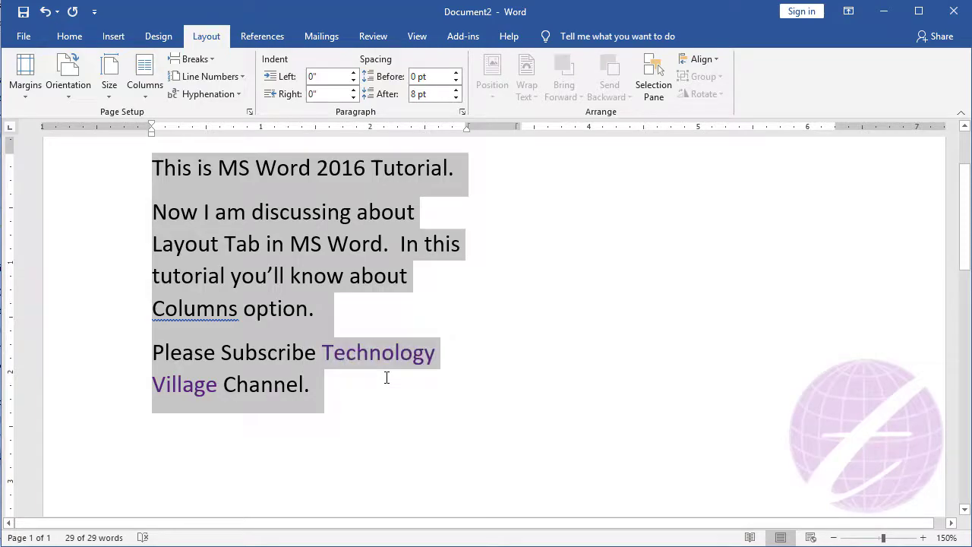
{"action": "key", "text": "Right"}
{"action": "key", "text": "ctrl+v"}
{"action": "key", "text": "ctrl+v"}
{"action": "key", "text": "ctrl+v"}
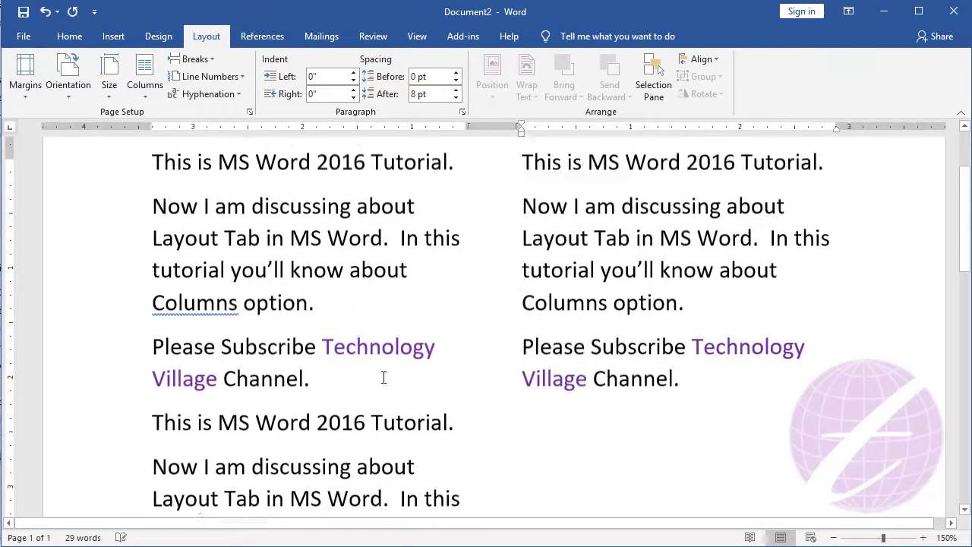
{"action": "key", "text": "ctrl+v"}
{"action": "key", "text": "ctrl+v"}
{"action": "scroll", "coordinate": [433, 334], "scroll_direction": "up", "scroll_amount": 5}
{"action": "scroll", "coordinate": [448, 319], "scroll_direction": "down", "scroll_amount": 2}
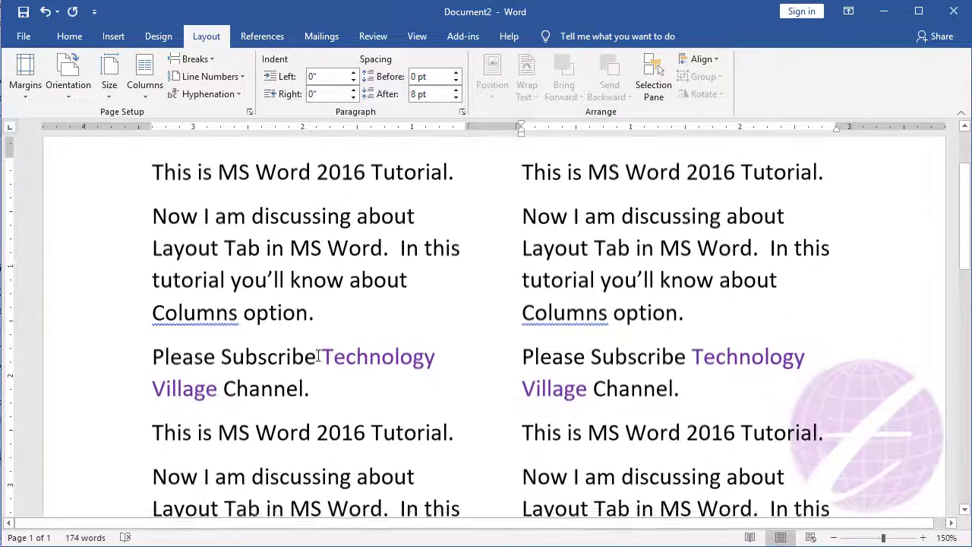
{"action": "scroll", "coordinate": [182, 271], "scroll_direction": "up", "scroll_amount": 1}
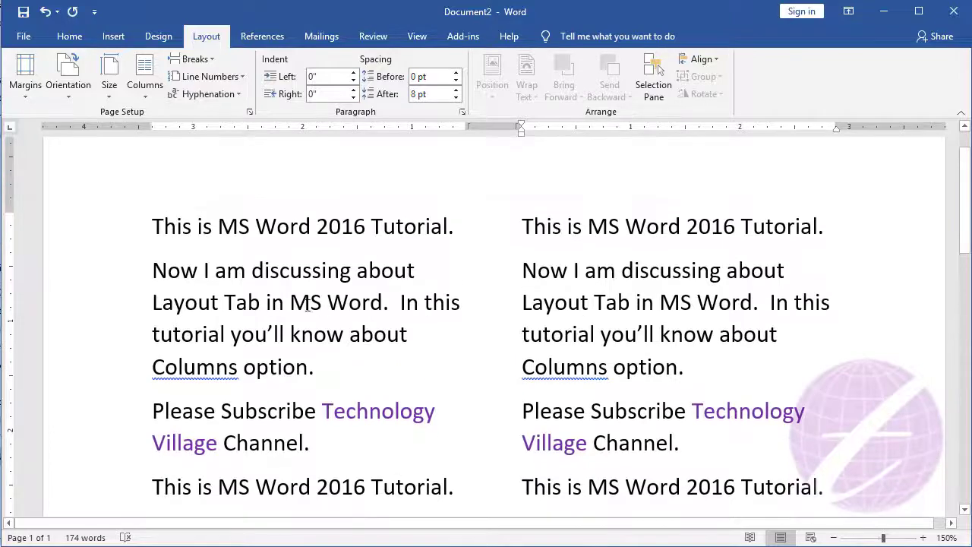
{"action": "scroll", "coordinate": [307, 303], "scroll_direction": "down", "scroll_amount": 1}
{"action": "scroll", "coordinate": [308, 304], "scroll_direction": "down", "scroll_amount": 2}
{"action": "scroll", "coordinate": [354, 325], "scroll_direction": "down", "scroll_amount": 2}
{"action": "scroll", "coordinate": [354, 325], "scroll_direction": "down", "scroll_amount": 1}
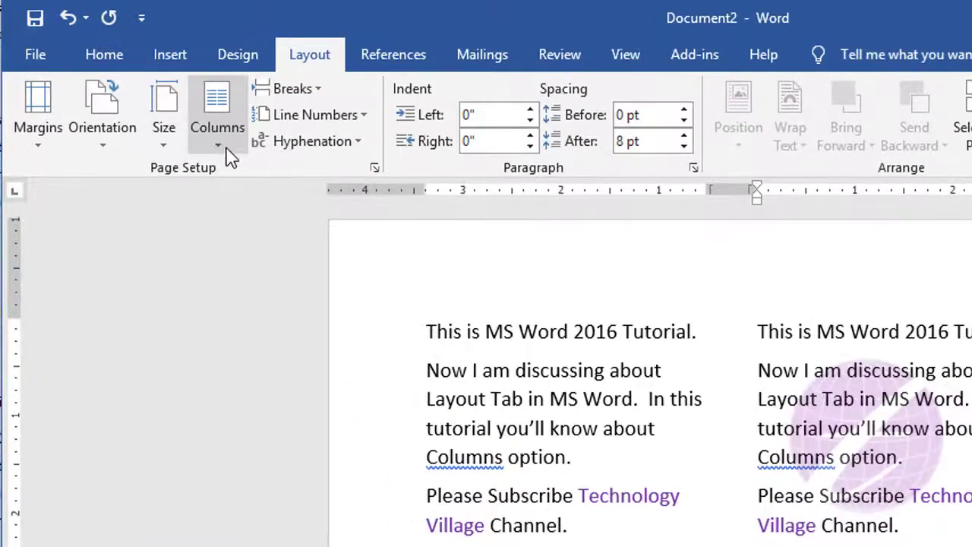
Apply the One-column preset so the repeated paragraphs span the full page width.
{"action": "left_click", "coordinate": [144, 95]}
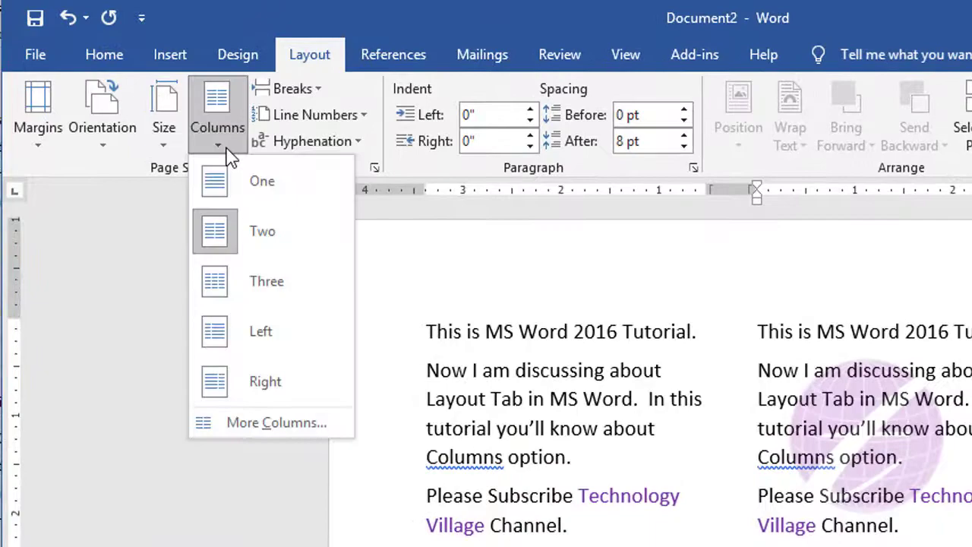
{"action": "left_click", "coordinate": [272, 190]}
{"action": "scroll", "coordinate": [695, 456], "scroll_direction": "up", "scroll_amount": 5}
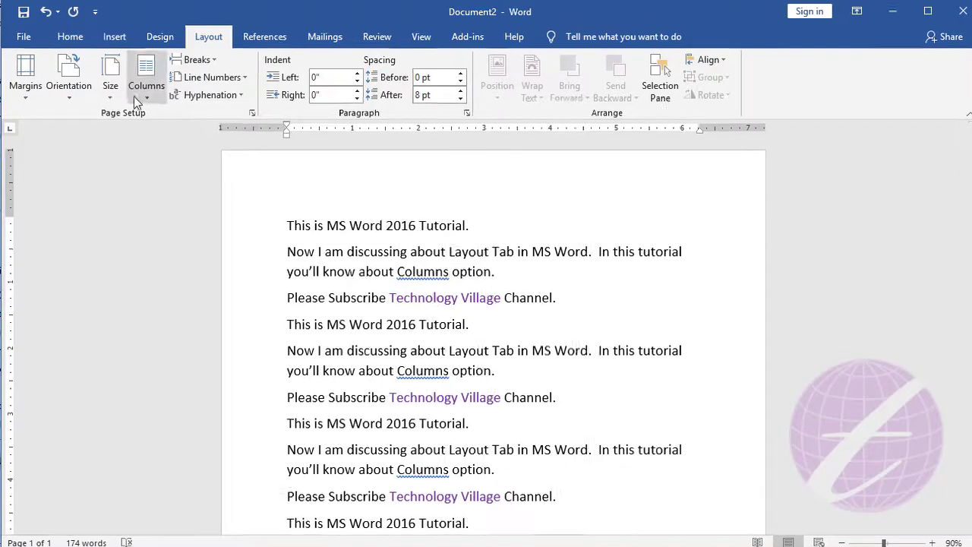
Try the Three-column preset, then switch to the Left preset with a narrow left column.
{"action": "left_click", "coordinate": [133, 97]}
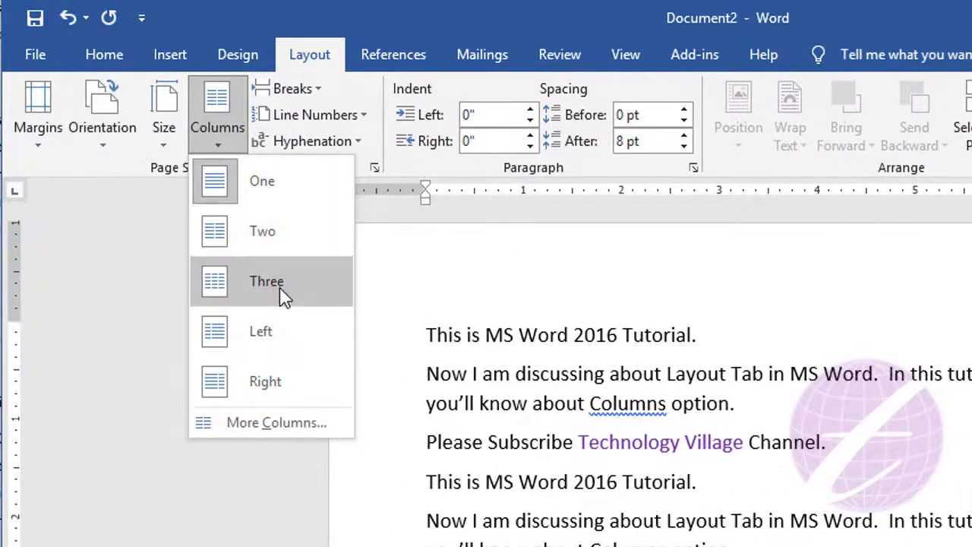
{"action": "left_click", "coordinate": [283, 296]}
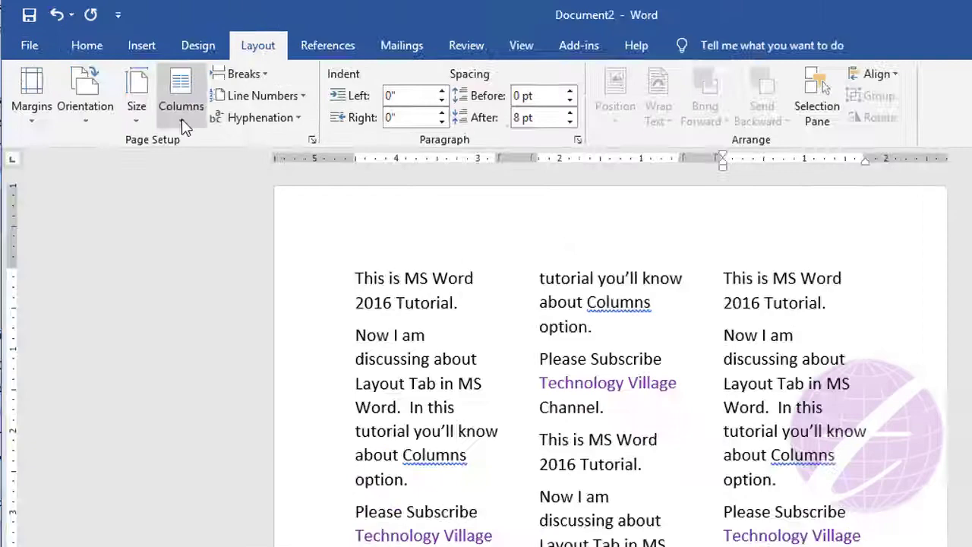
{"action": "left_click", "coordinate": [145, 82]}
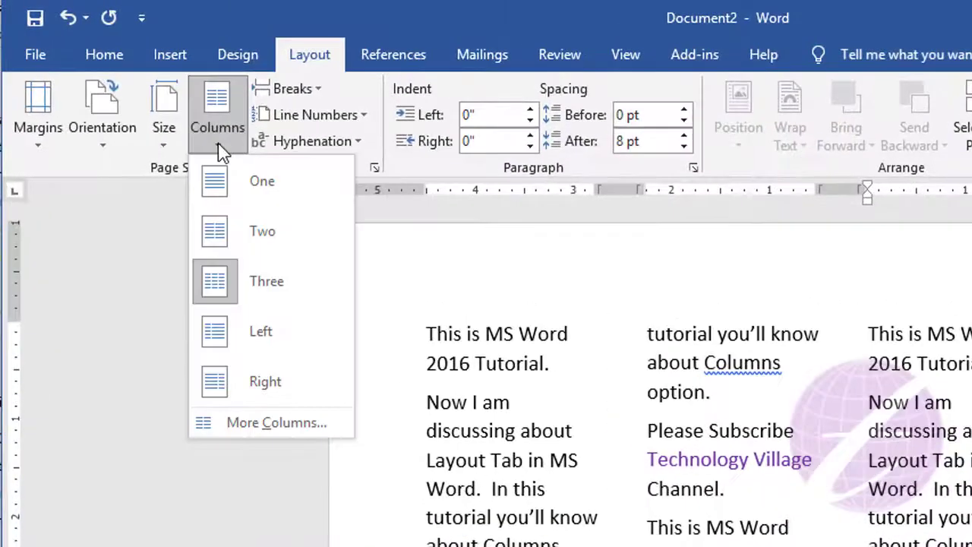
{"action": "left_click", "coordinate": [262, 343]}
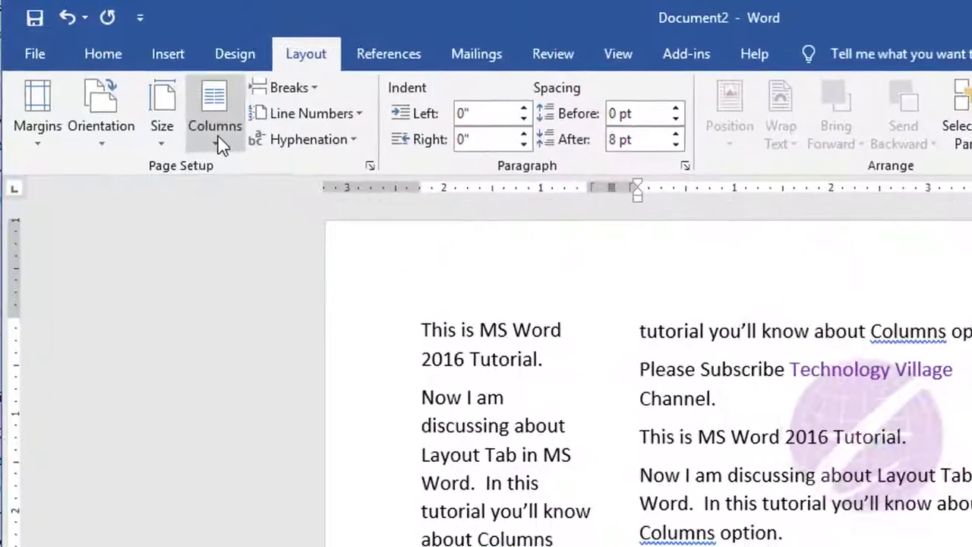
Apply the Right column preset, giving a wide left and a narrow right column.
{"action": "left_click", "coordinate": [145, 91]}
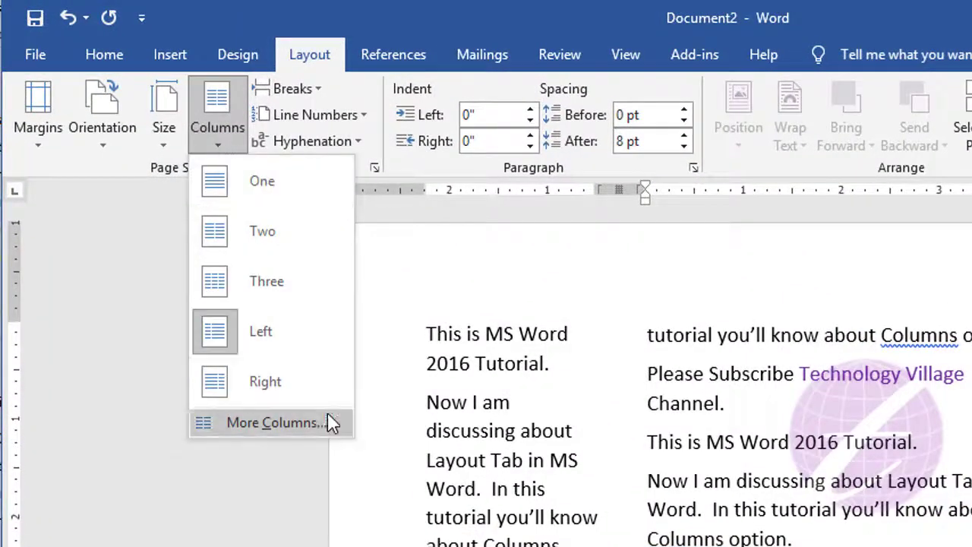
{"action": "left_click", "coordinate": [254, 375]}
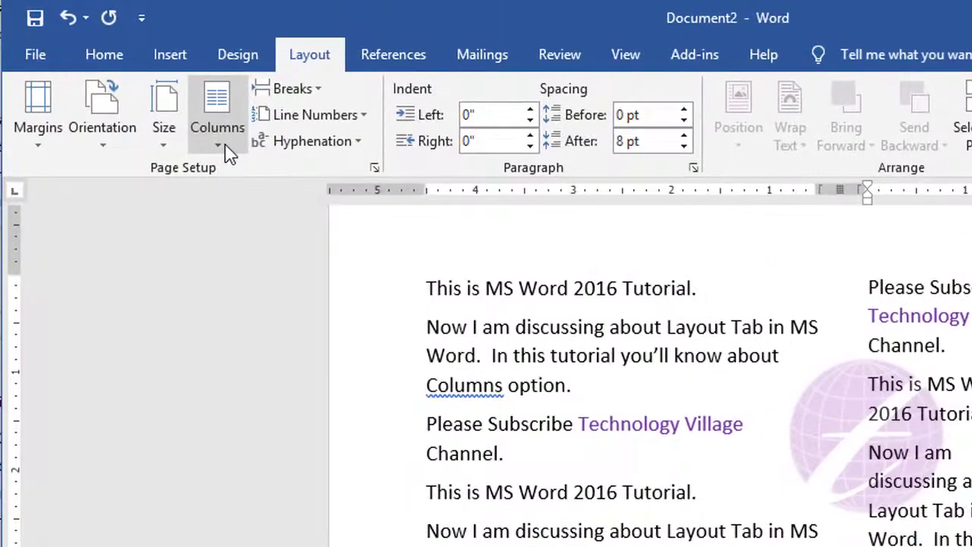
{"action": "left_click", "coordinate": [147, 92]}
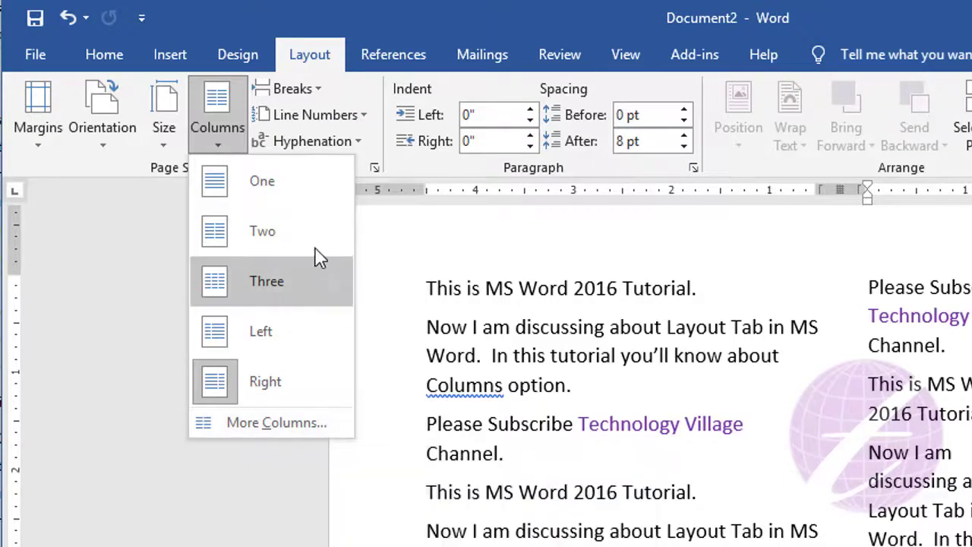
Reset to one column, then use More Columns to set four equal 1.19-inch columns.
{"action": "left_click", "coordinate": [287, 200]}
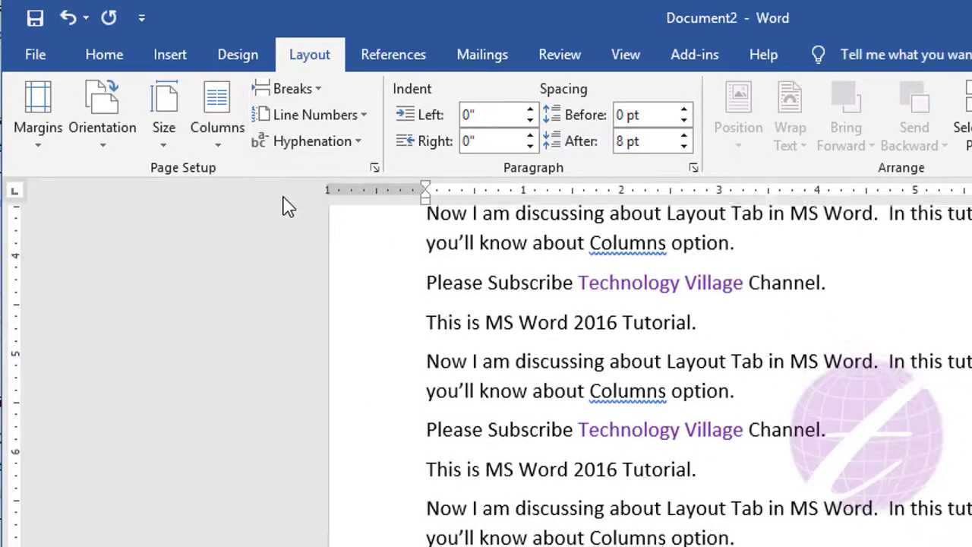
{"action": "left_click", "coordinate": [219, 151]}
{"action": "left_click", "coordinate": [276, 423]}
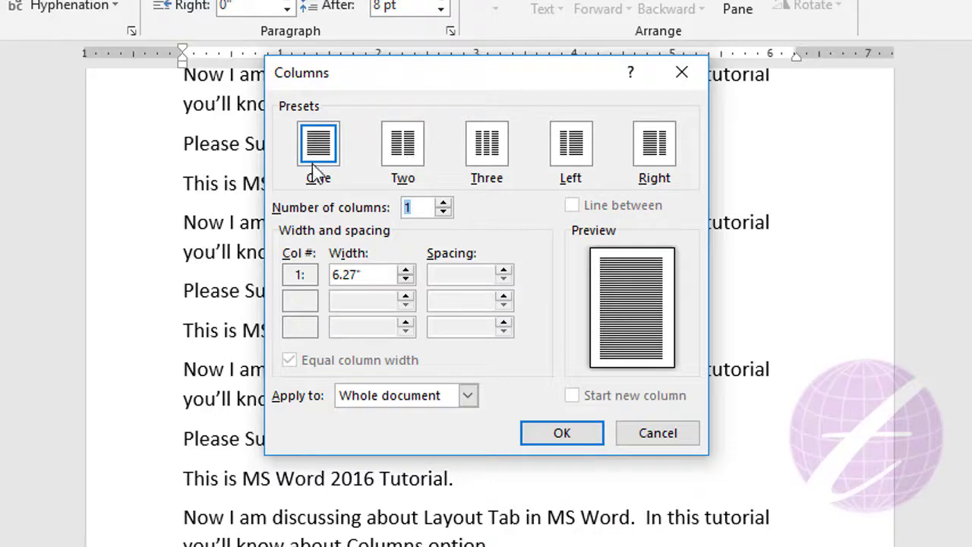
{"action": "left_click", "coordinate": [405, 145]}
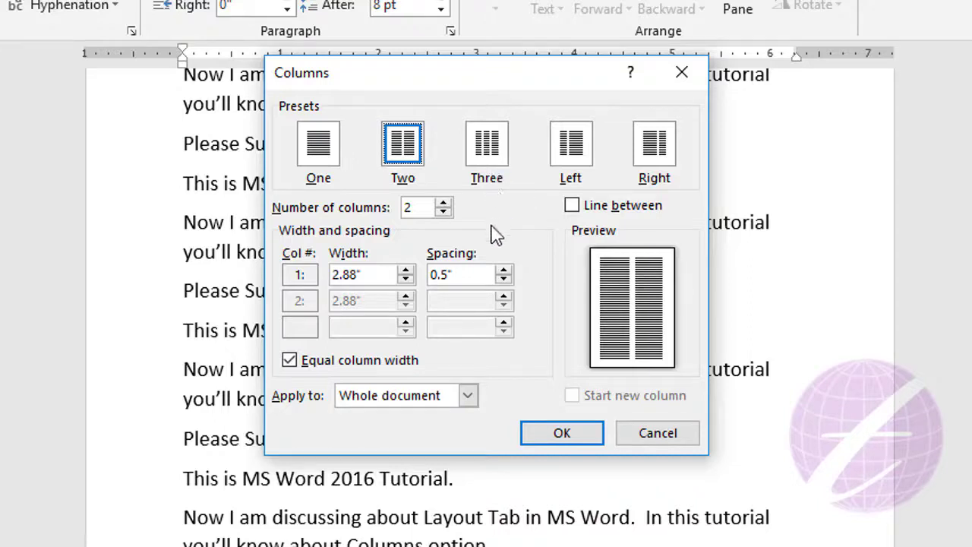
{"action": "left_click", "coordinate": [443, 203]}
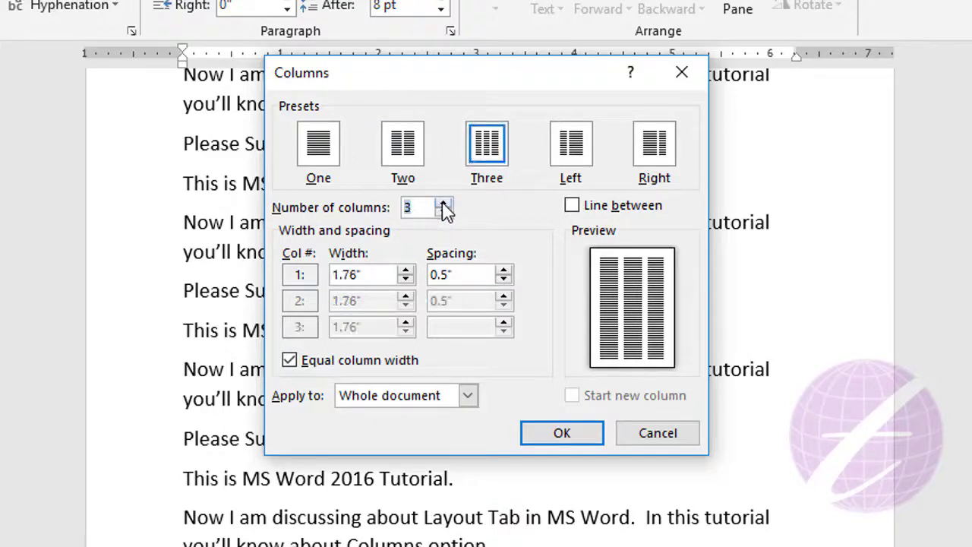
{"action": "left_click", "coordinate": [443, 203]}
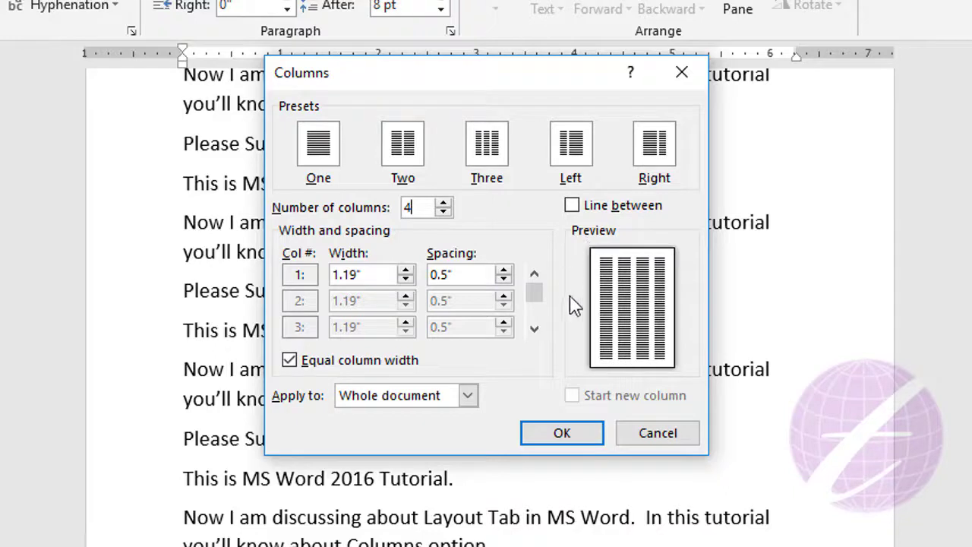
{"action": "left_click", "coordinate": [564, 438]}
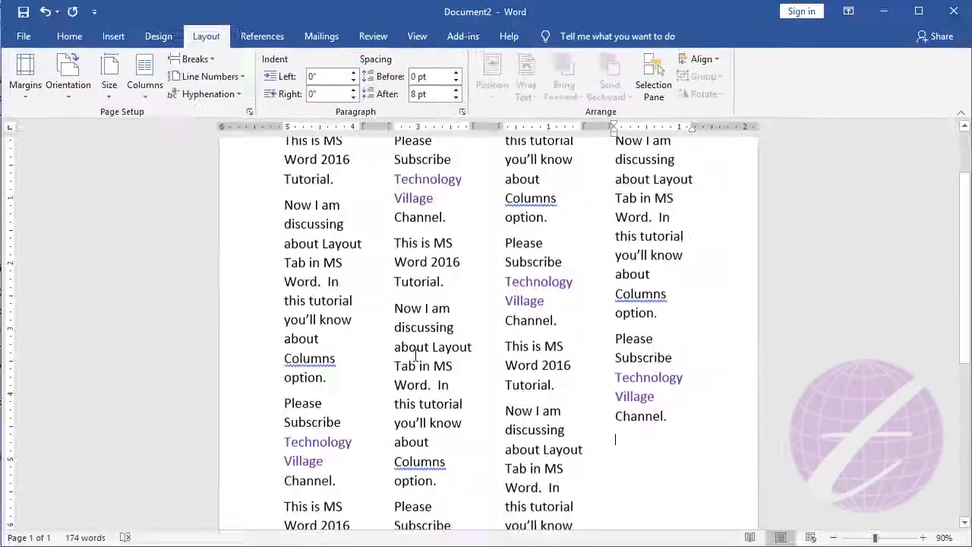
{"action": "scroll", "coordinate": [413, 365], "scroll_direction": "up", "scroll_amount": 2}
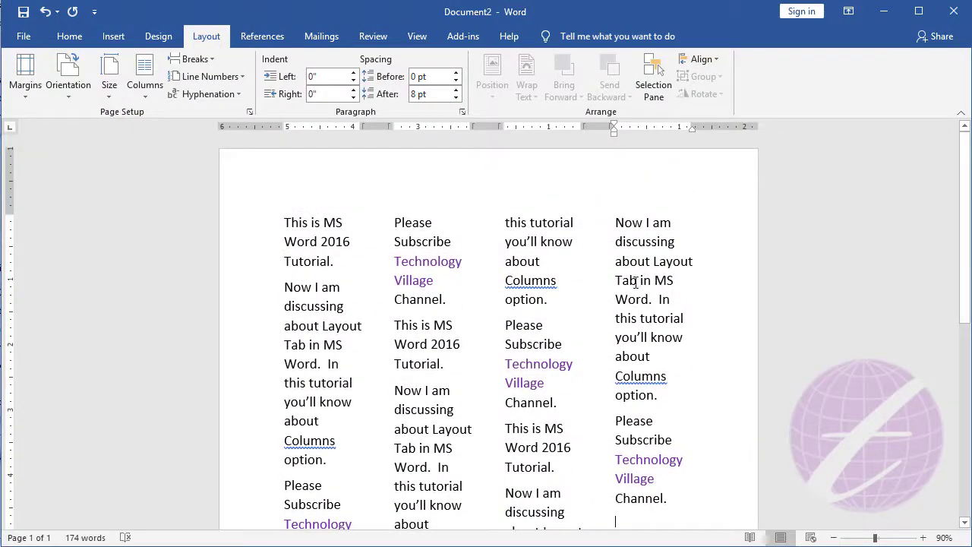
{"action": "left_click", "coordinate": [150, 97]}
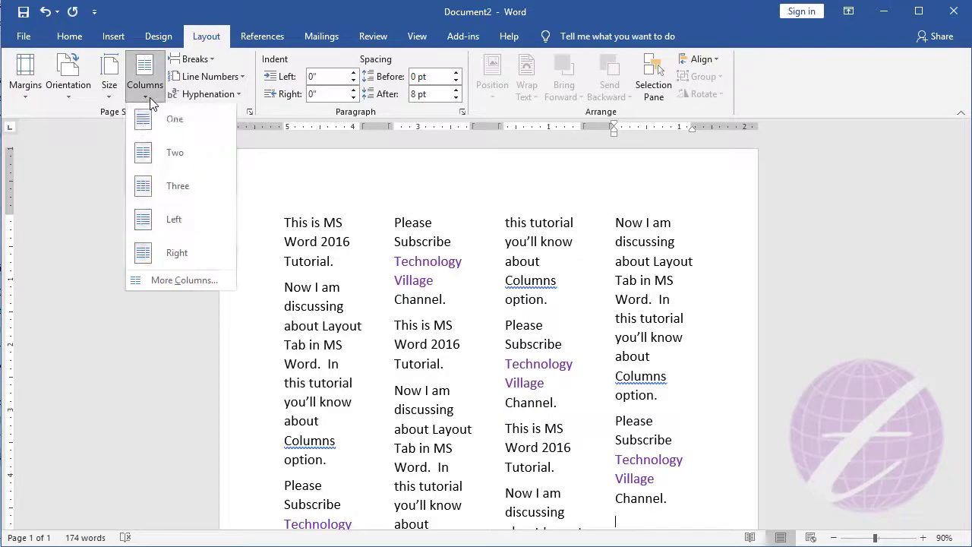
{"action": "left_click", "coordinate": [184, 283]}
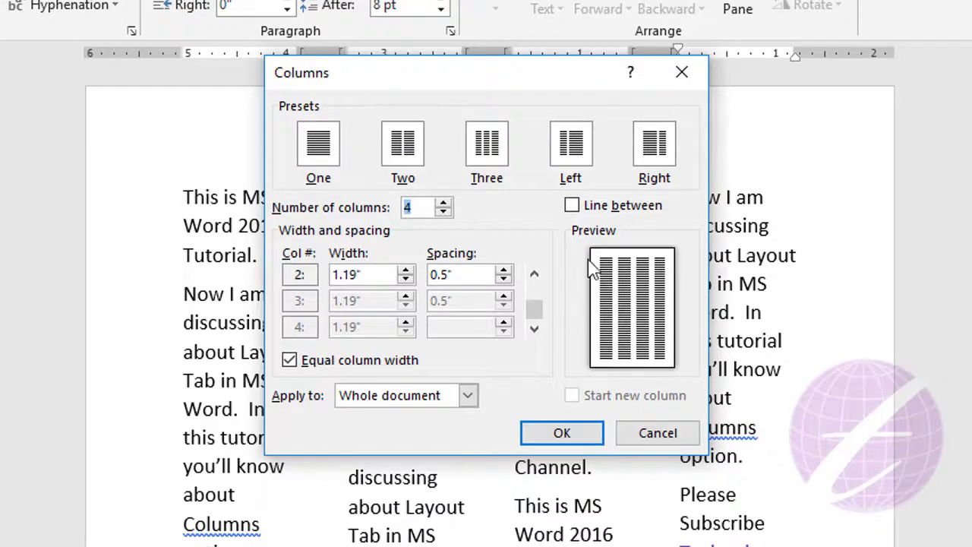
{"action": "left_click", "coordinate": [572, 206]}
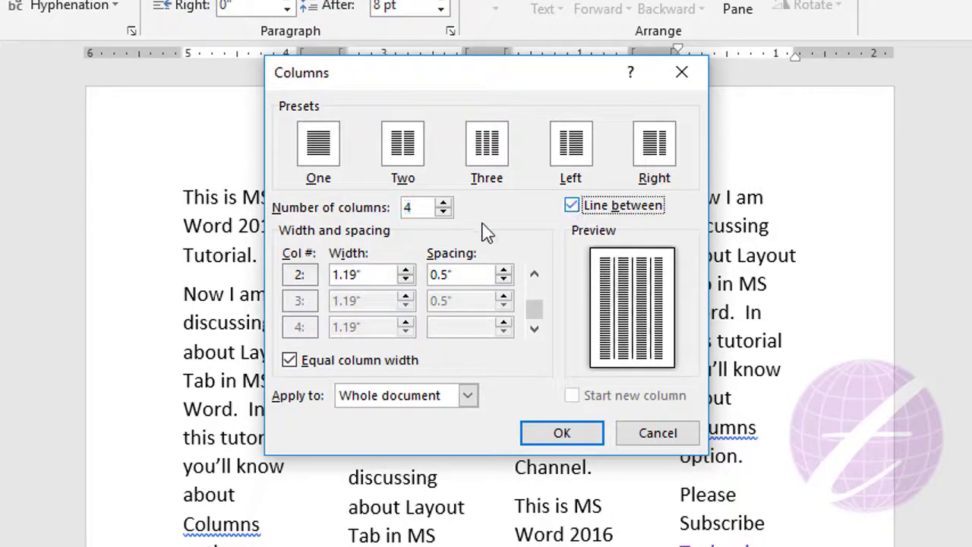
{"action": "left_click", "coordinate": [403, 148]}
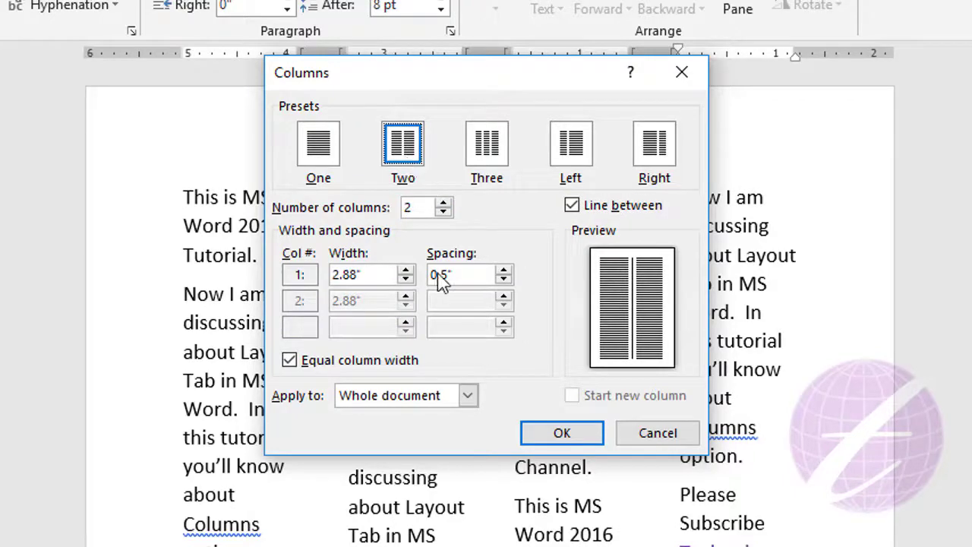
{"action": "left_click", "coordinate": [538, 433]}
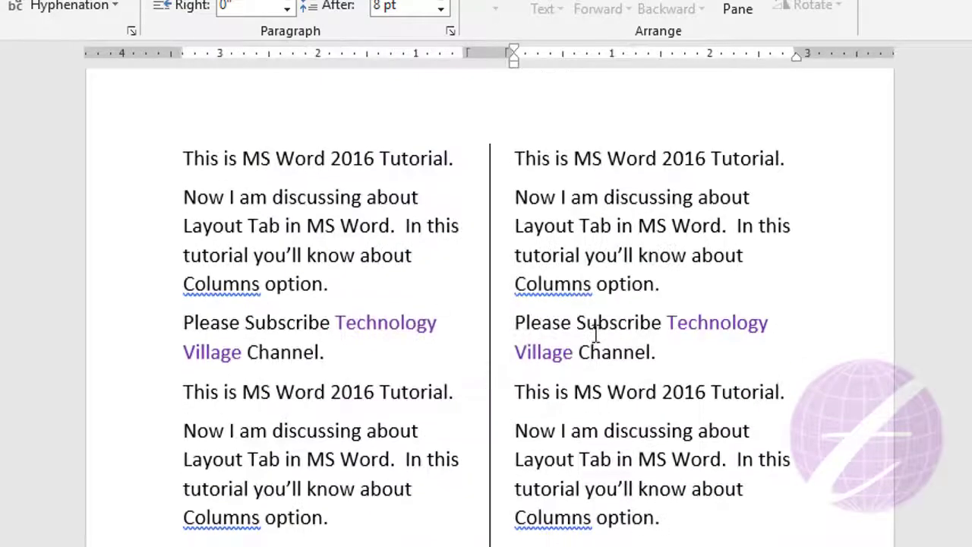
{"action": "key", "text": "ctrl+End"}
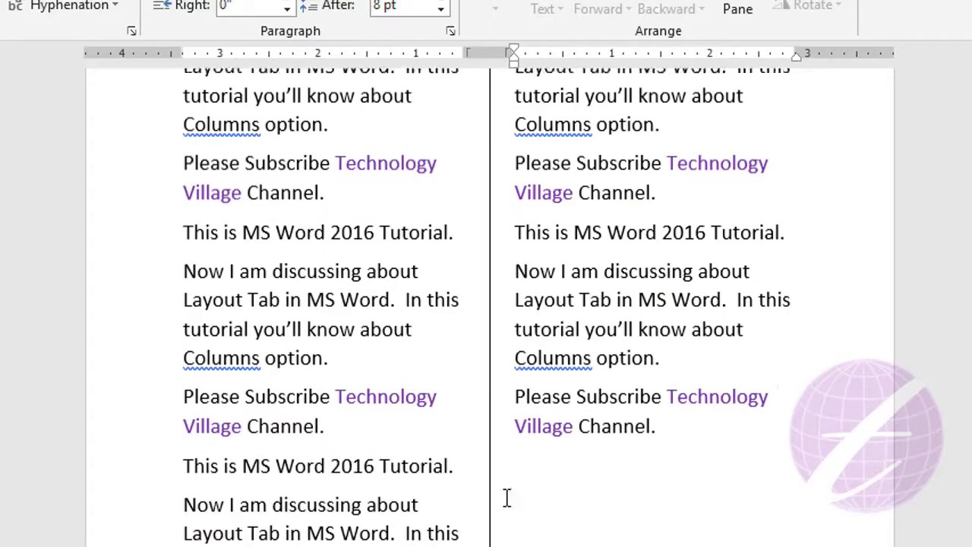
{"action": "key", "text": "ctrl+Home"}
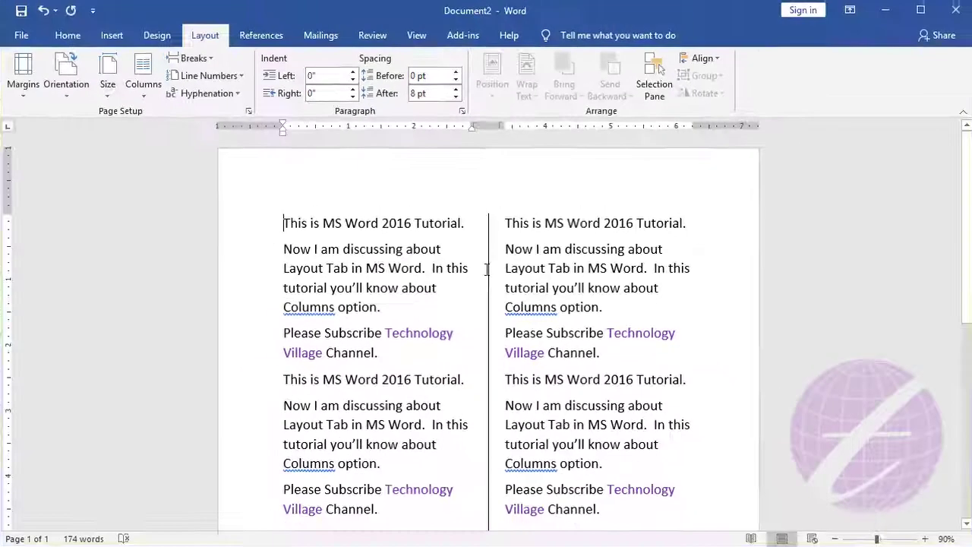
Select all the text and apply Justify alignment from the Home tab.
{"action": "key", "text": "ctrl+a"}
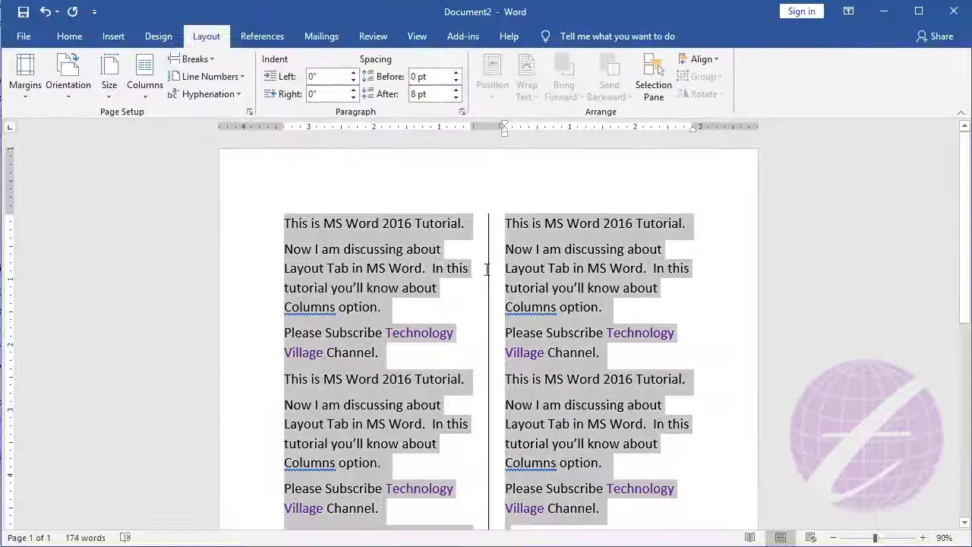
{"action": "left_click", "coordinate": [69, 36]}
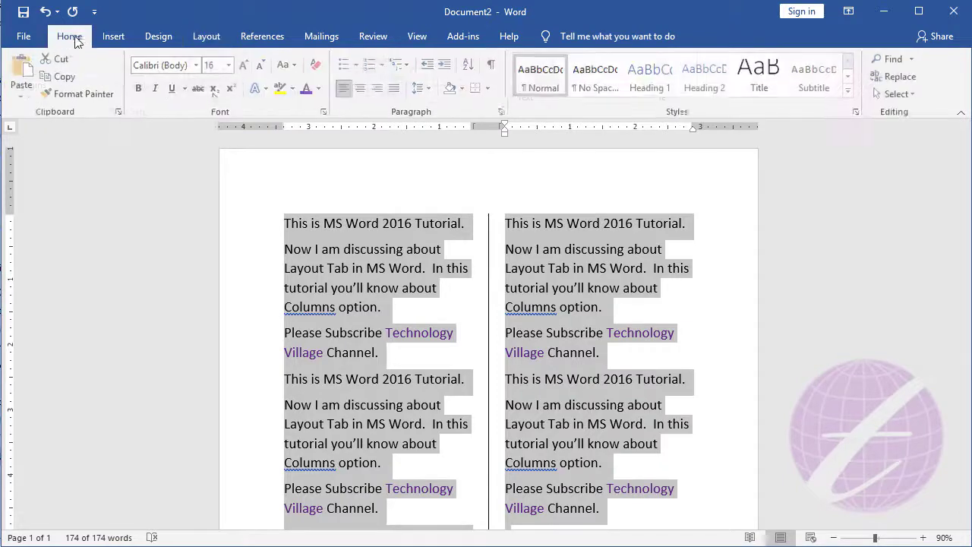
{"action": "left_click", "coordinate": [395, 88]}
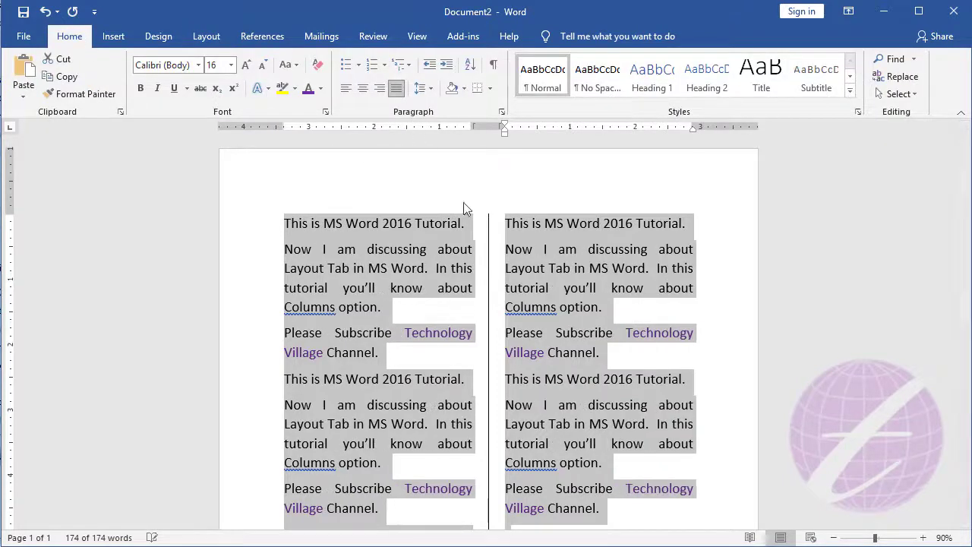
{"action": "left_click", "coordinate": [505, 249]}
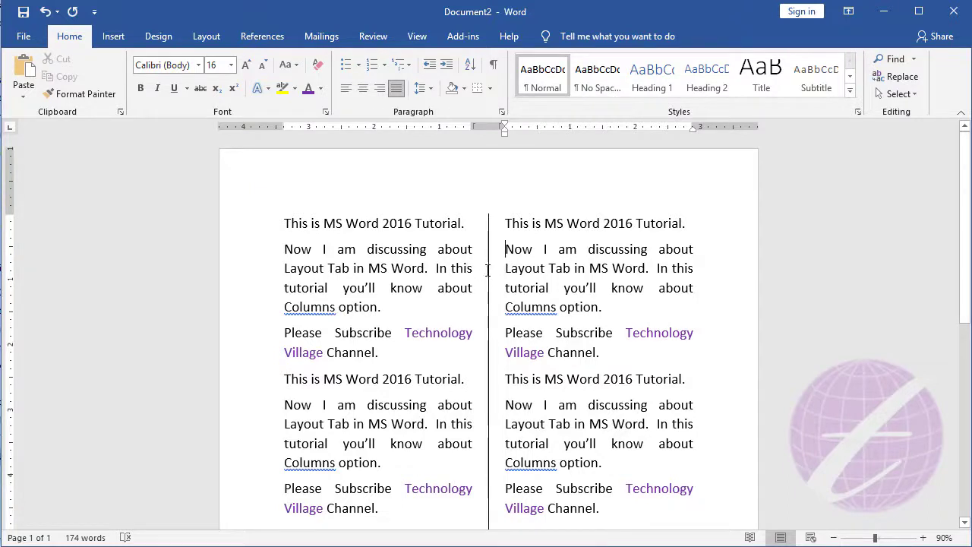
Lower the column spacing to 0.3 inches in More Columns, making each column 2.98 inches.
{"action": "left_click", "coordinate": [205, 41]}
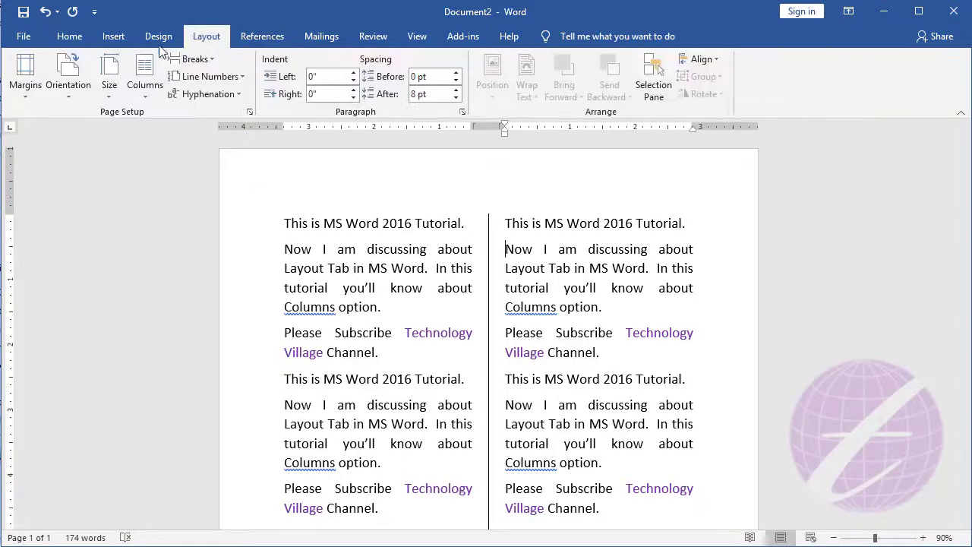
{"action": "left_click", "coordinate": [136, 88]}
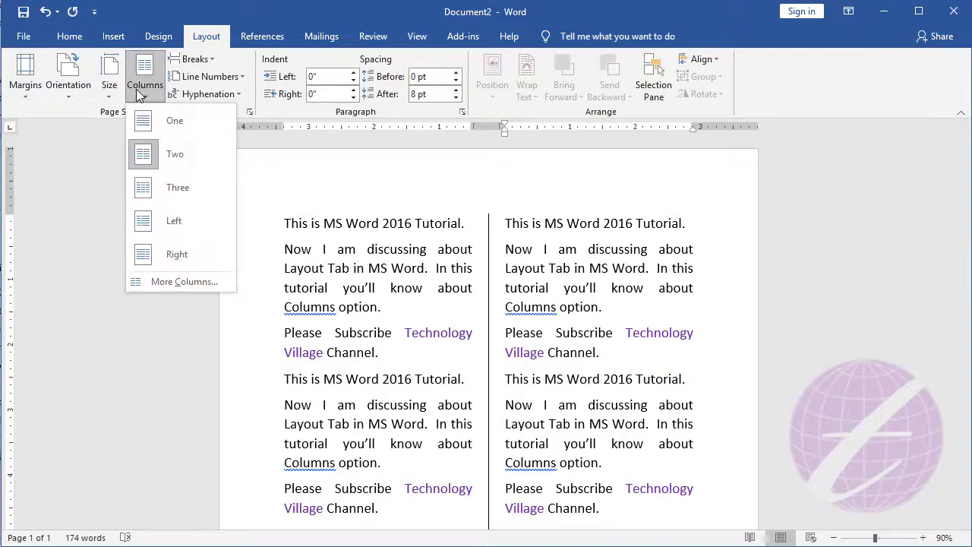
{"action": "left_click", "coordinate": [183, 282]}
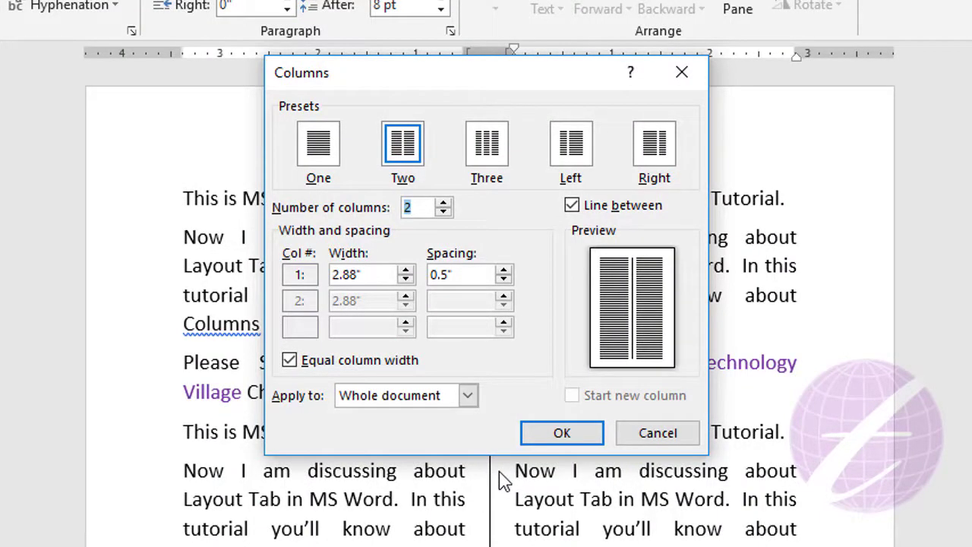
{"action": "left_click", "coordinate": [504, 279]}
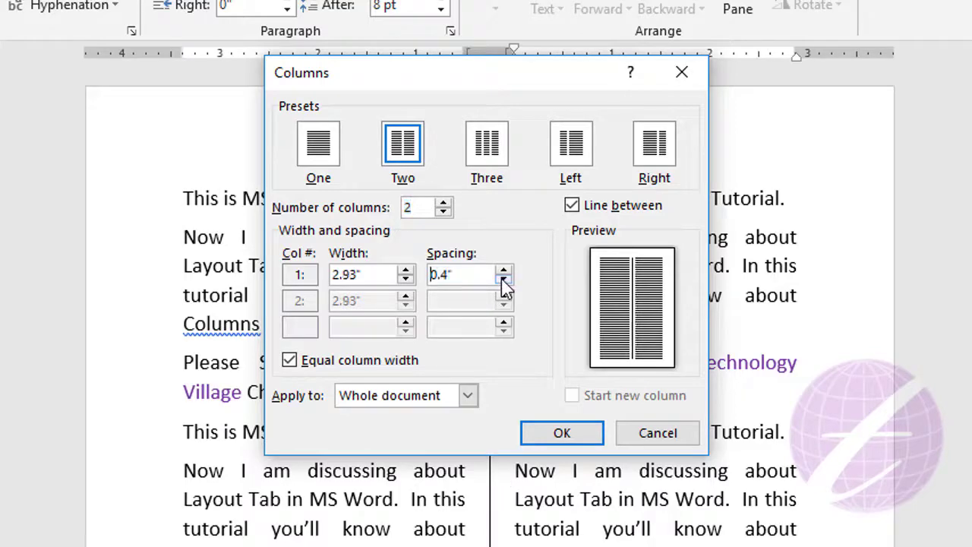
{"action": "left_click", "coordinate": [574, 441]}
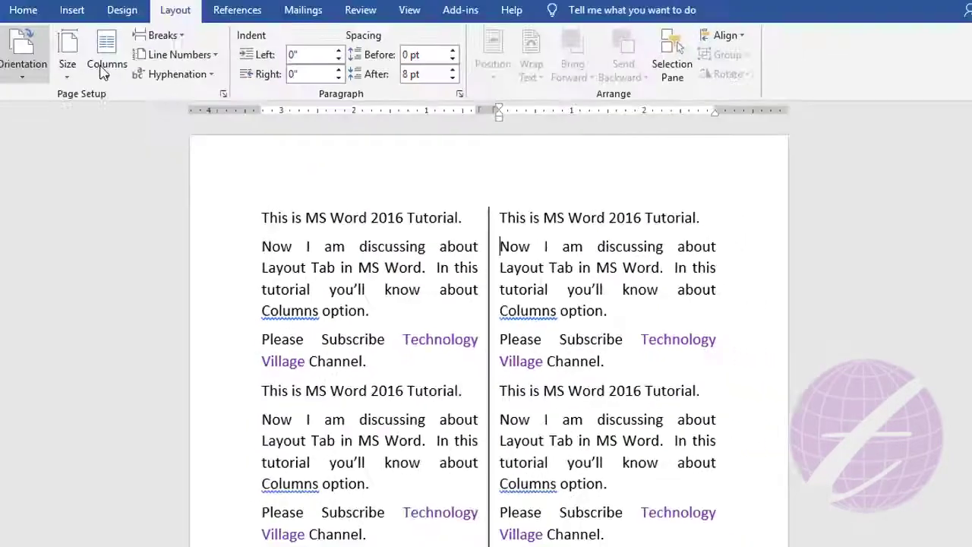
Raise the column spacing to 0.8 inches, narrowing each column to 2.73 inches.
{"action": "left_click", "coordinate": [145, 76]}
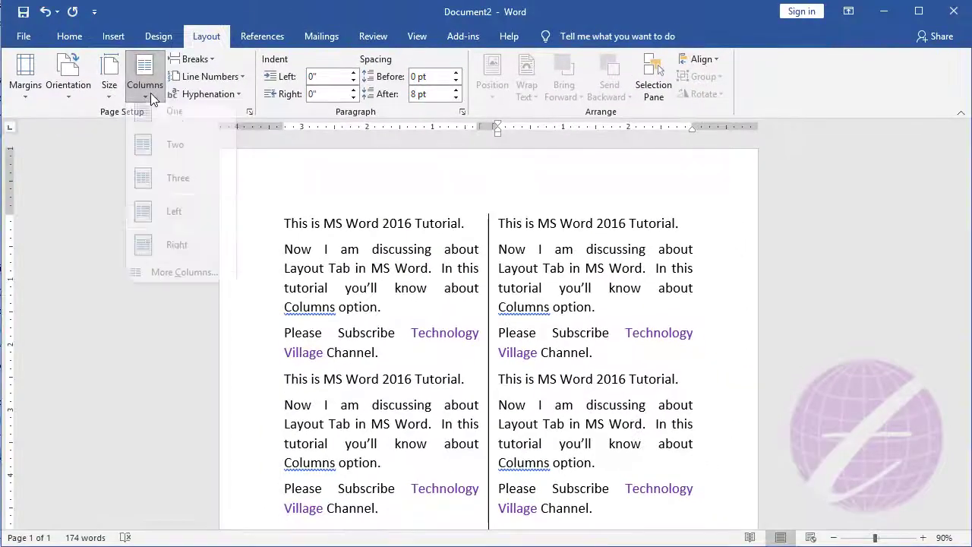
{"action": "left_click", "coordinate": [183, 281]}
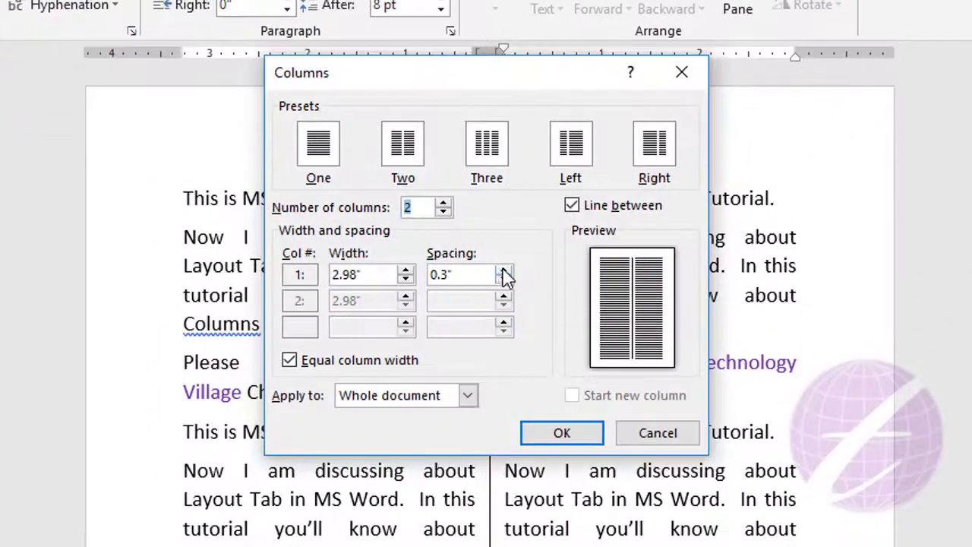
{"action": "left_click", "coordinate": [504, 270]}
{"action": "left_click", "coordinate": [503, 270]}
{"action": "left_click", "coordinate": [504, 270]}
{"action": "left_click", "coordinate": [504, 271]}
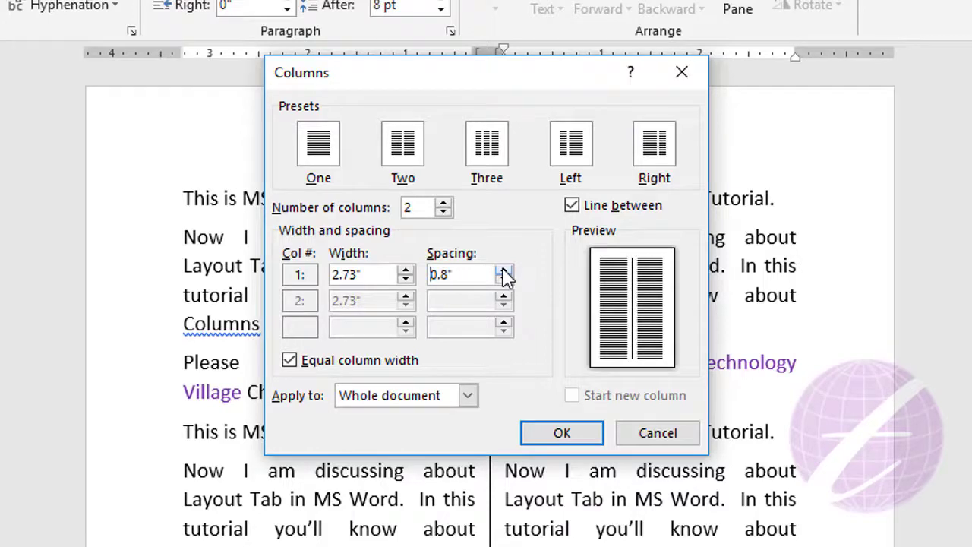
{"action": "left_click", "coordinate": [541, 430]}
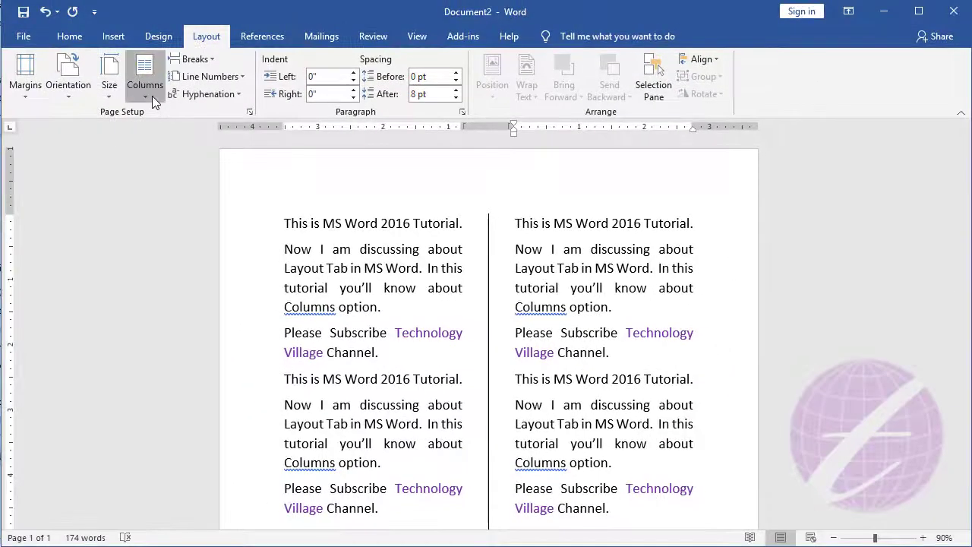
{"action": "left_click", "coordinate": [152, 96]}
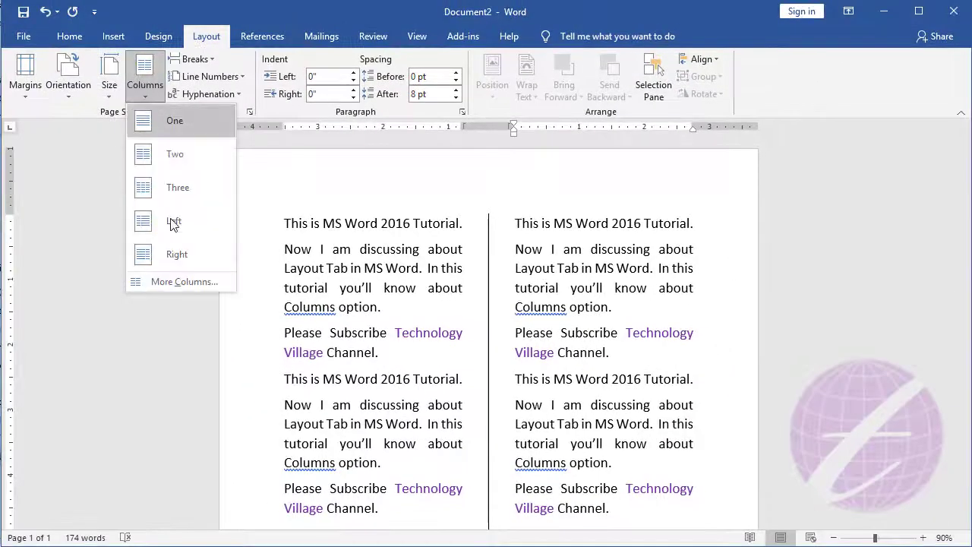
Turn off Equal column width and widen column 1 to 3.5 inches.
{"action": "left_click", "coordinate": [176, 278]}
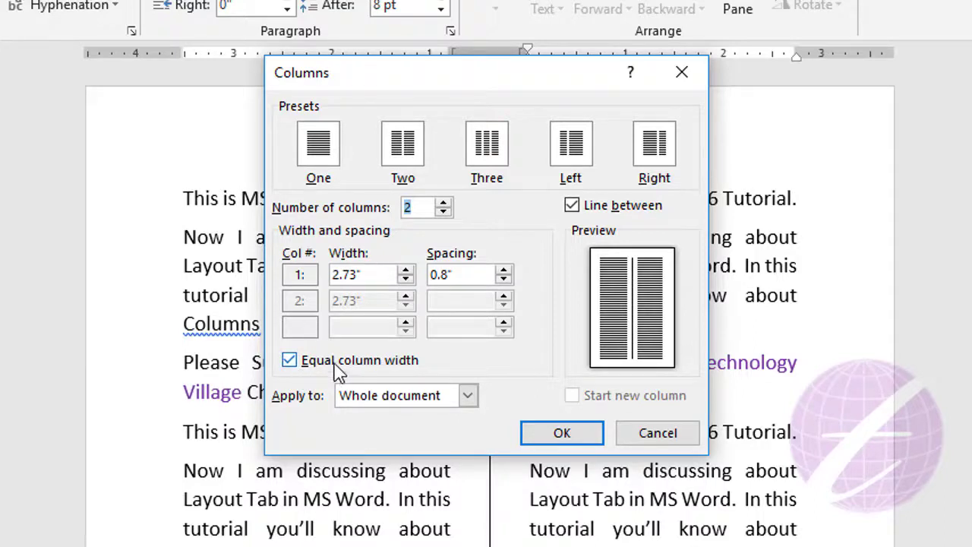
{"action": "left_click", "coordinate": [290, 361]}
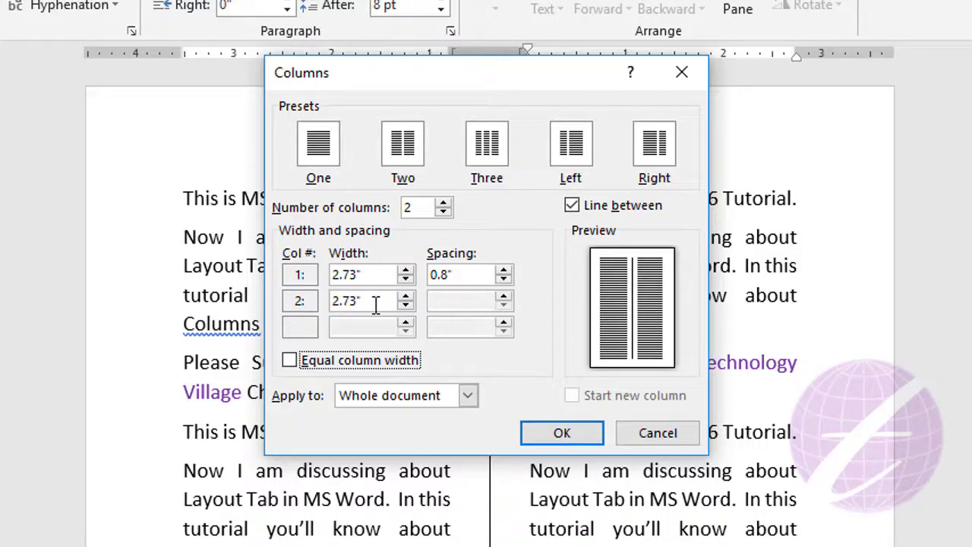
{"action": "left_click", "coordinate": [289, 360]}
{"action": "left_click", "coordinate": [290, 360]}
{"action": "left_click", "coordinate": [406, 271]}
{"action": "left_click", "coordinate": [405, 271]}
{"action": "left_click", "coordinate": [406, 271]}
{"action": "left_click", "coordinate": [406, 270]}
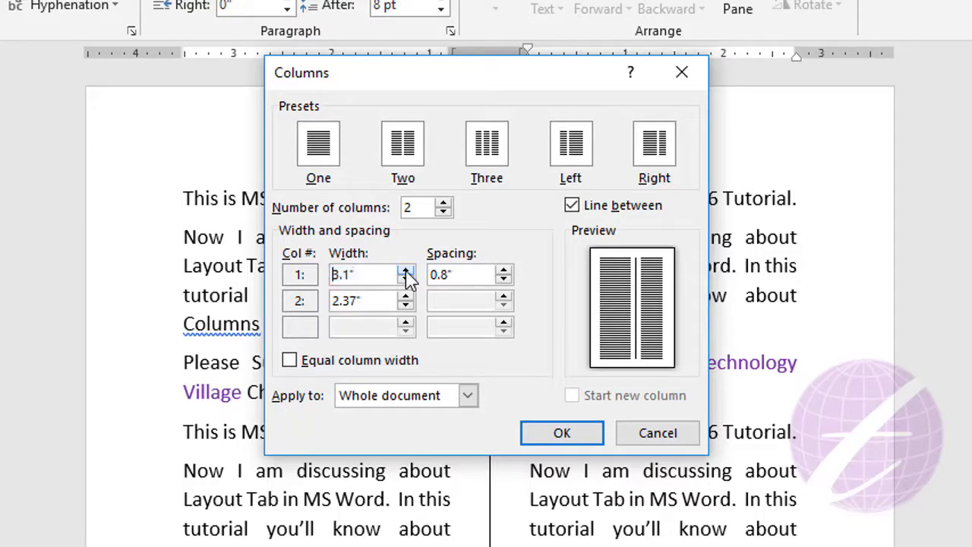
{"action": "left_click", "coordinate": [406, 271]}
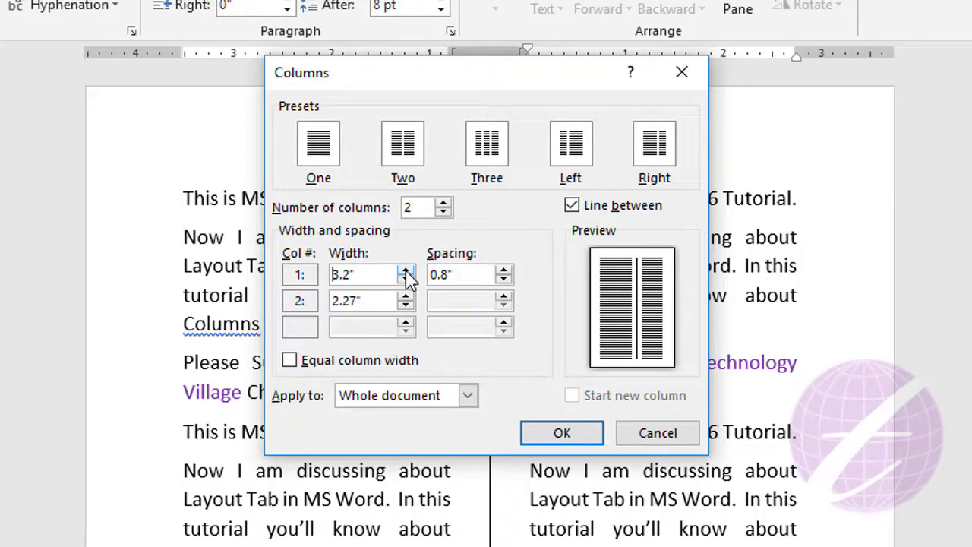
{"action": "left_click", "coordinate": [405, 271]}
{"action": "left_click", "coordinate": [406, 271]}
{"action": "left_click", "coordinate": [406, 271]}
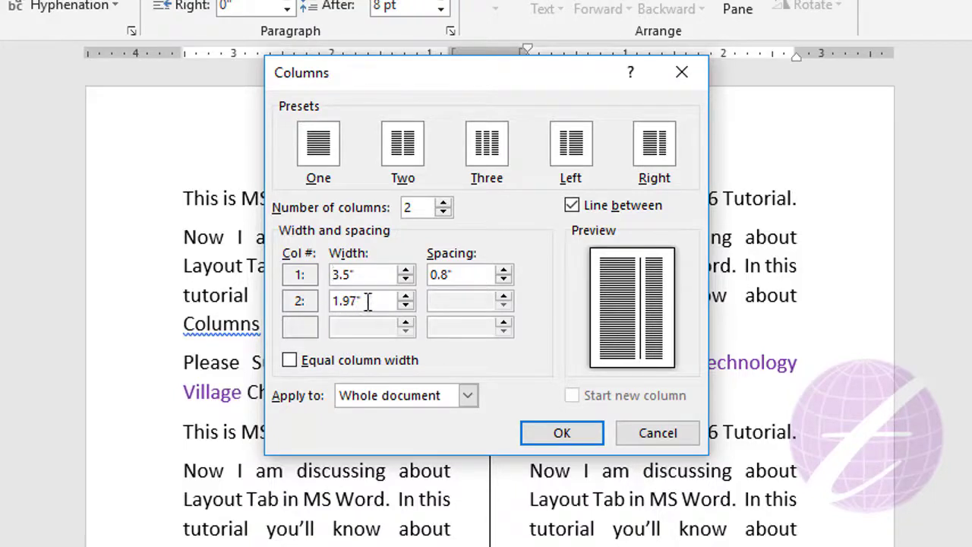
Reduce the column spacing to 0.4 inches and apply, leaving a 2.37-inch right column.
{"action": "left_click", "coordinate": [504, 279]}
{"action": "left_click", "coordinate": [503, 280]}
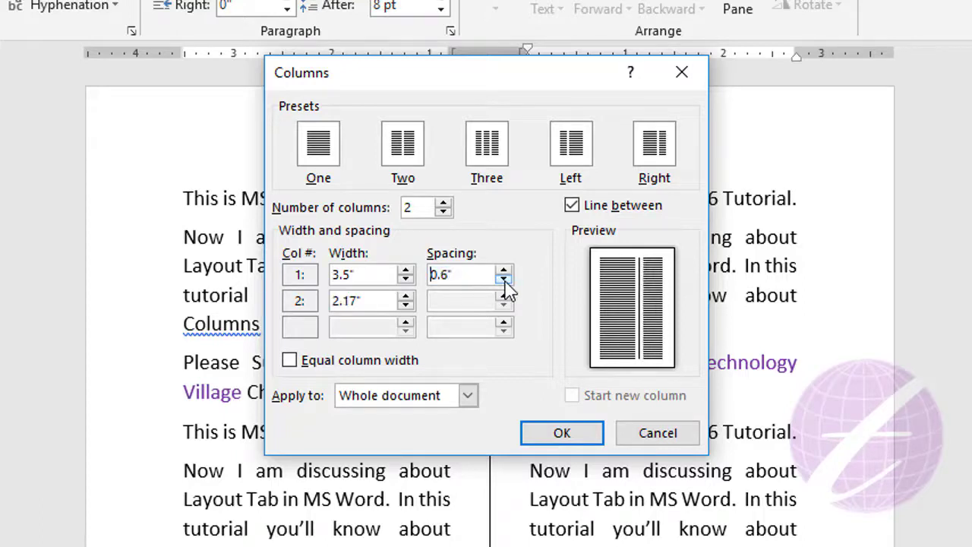
{"action": "left_click", "coordinate": [503, 280]}
{"action": "left_click", "coordinate": [504, 280]}
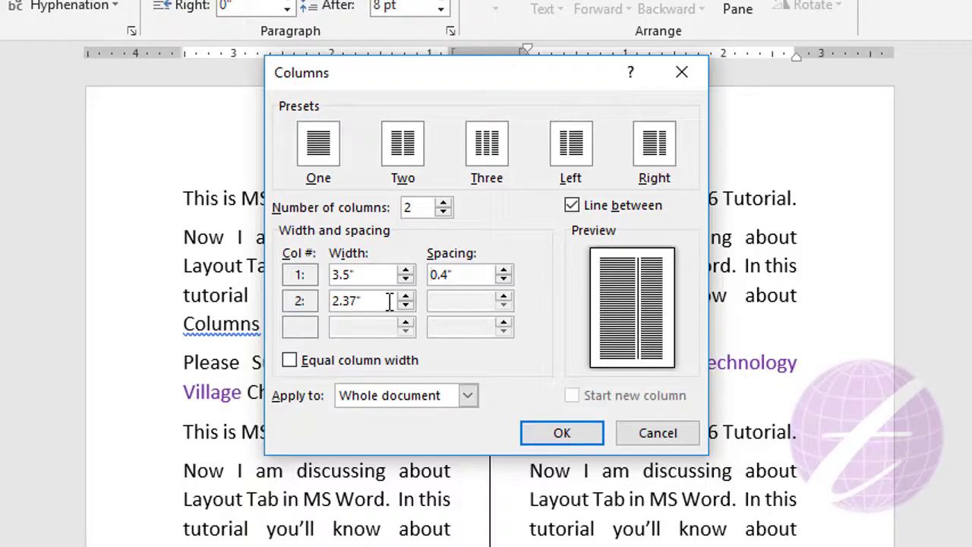
{"action": "left_click", "coordinate": [569, 433]}
{"action": "scroll", "coordinate": [399, 414], "scroll_direction": "up", "scroll_amount": 2}
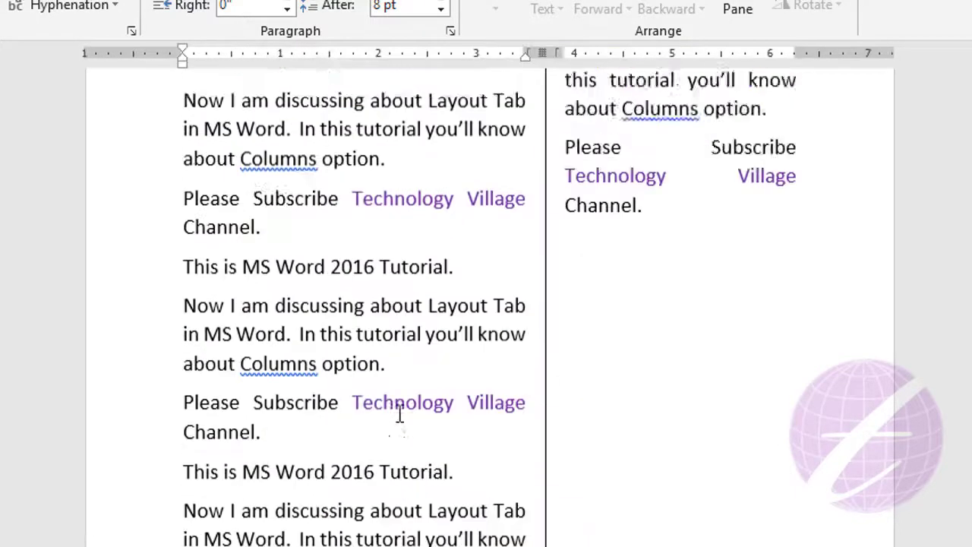
{"action": "scroll", "coordinate": [399, 414], "scroll_direction": "up", "scroll_amount": 3}
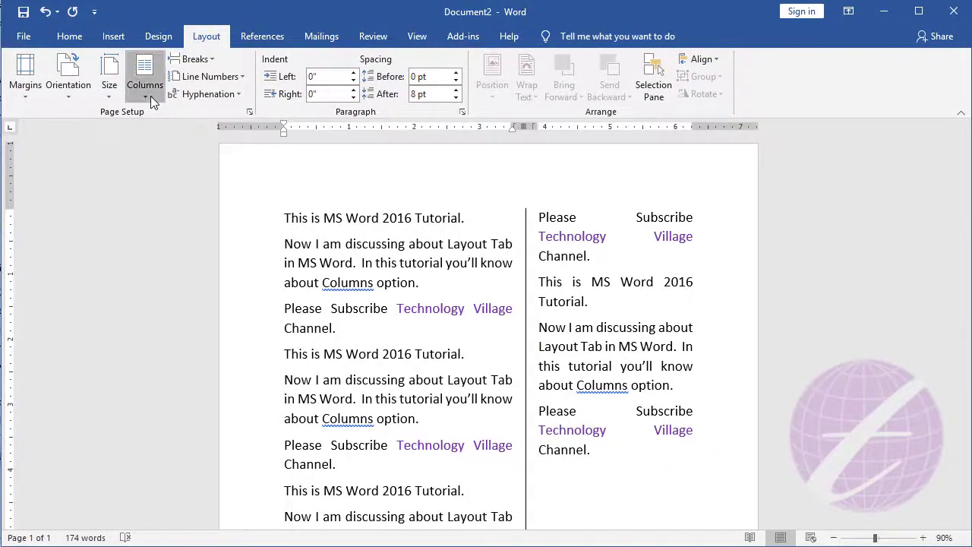
{"action": "left_click", "coordinate": [150, 96]}
{"action": "left_click", "coordinate": [181, 282]}
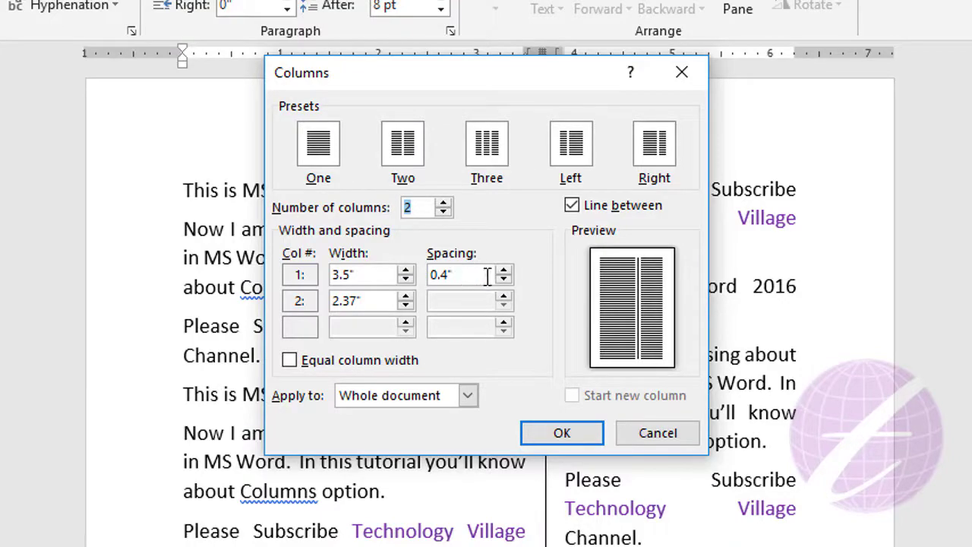
Close the Columns dialog unchanged and zoom to 150% to inspect the 3.5" and 2.37" columns.
{"action": "left_click", "coordinate": [657, 439]}
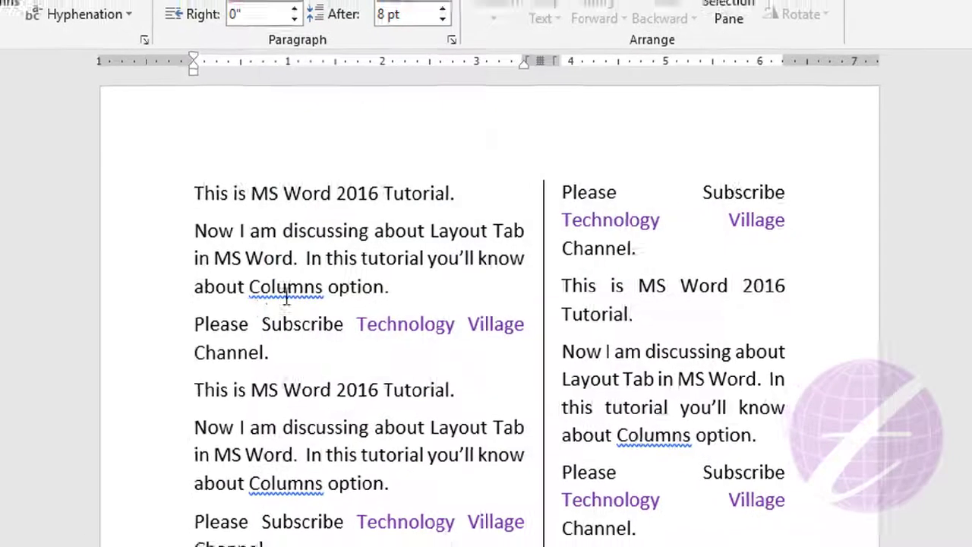
{"action": "scroll", "coordinate": [410, 349], "scroll_direction": "up", "scroll_amount": 5, "text": "ctrl"}
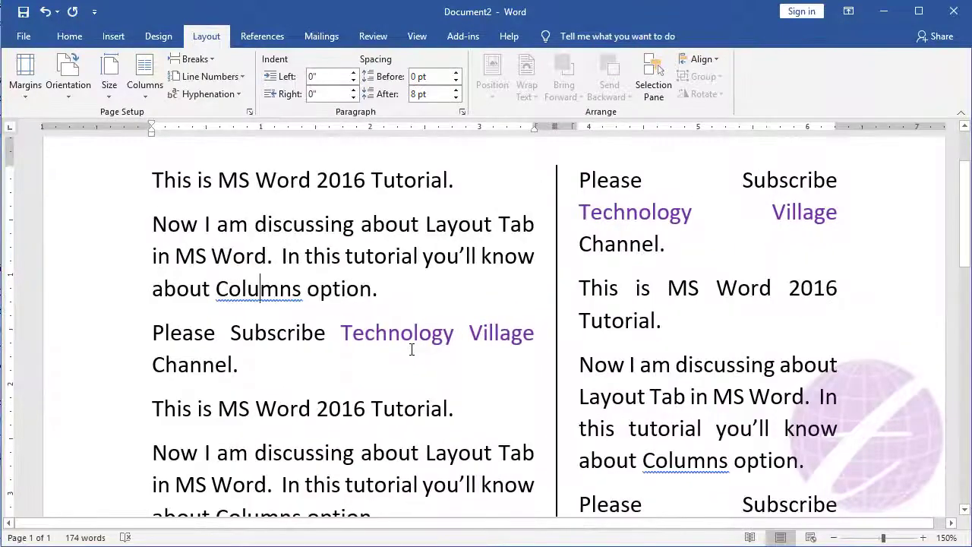